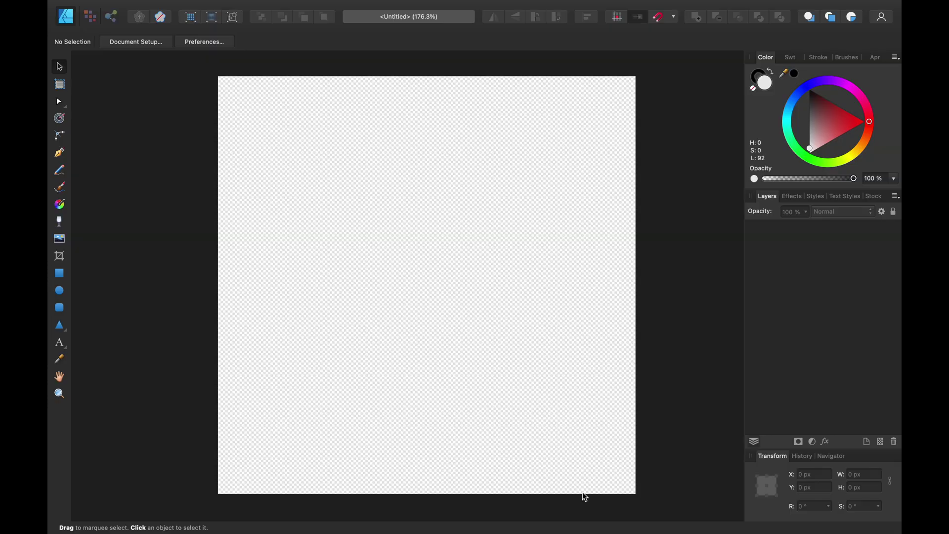
Step: Draw a black-filled rectangle covering the whole canvas
{"action": "left_click", "coordinate": [60, 273]}
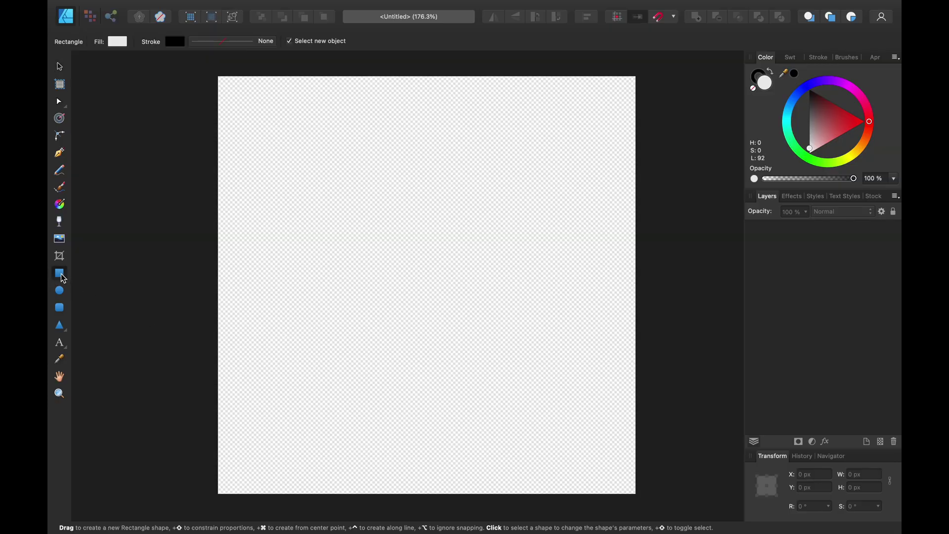
{"action": "left_click", "coordinate": [117, 42]}
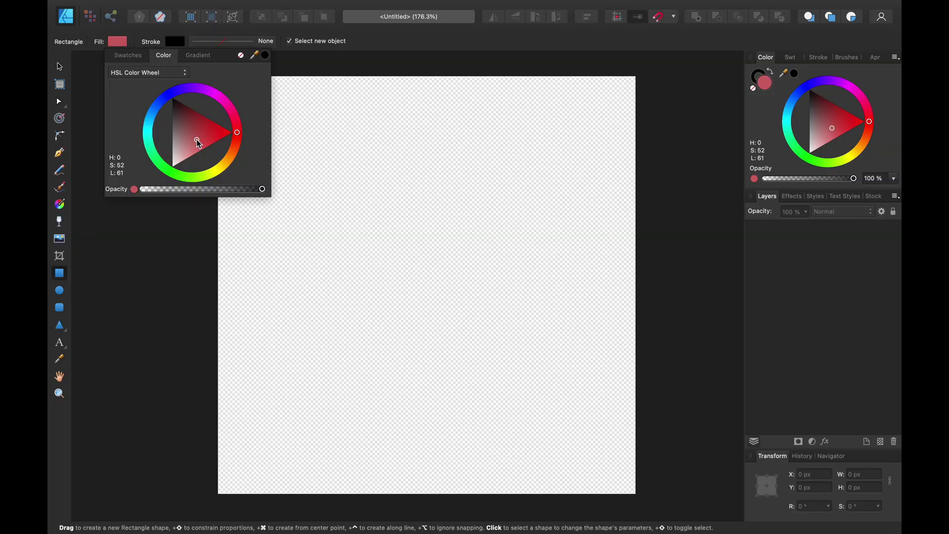
{"action": "left_click_drag", "start_coordinate": [197, 144], "coordinate": [172, 100]}
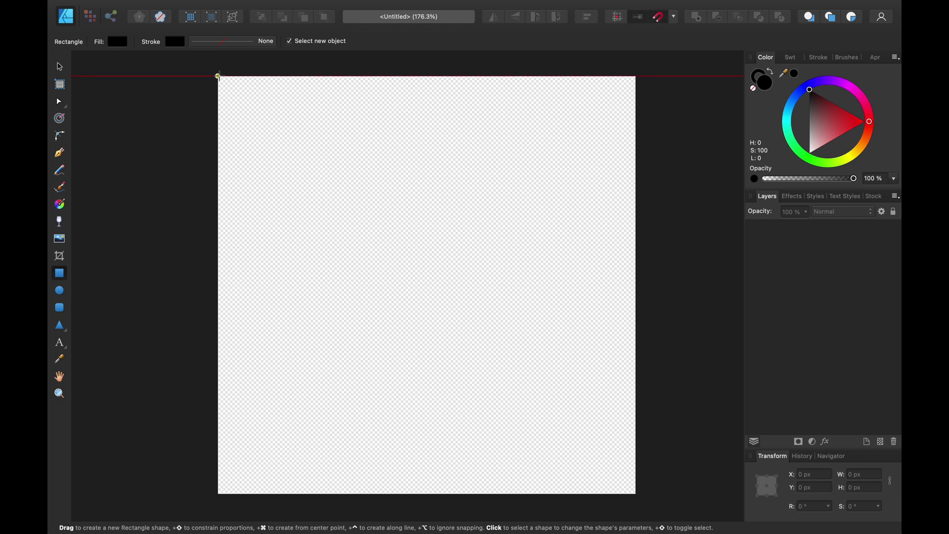
{"action": "left_click_drag", "start_coordinate": [218, 76], "coordinate": [635, 494]}
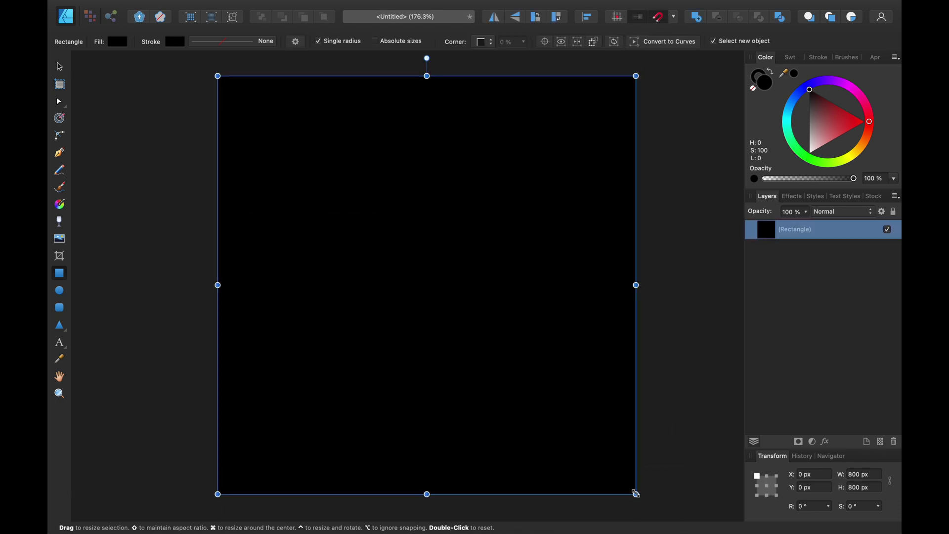
{"action": "key", "text": "Escape"}
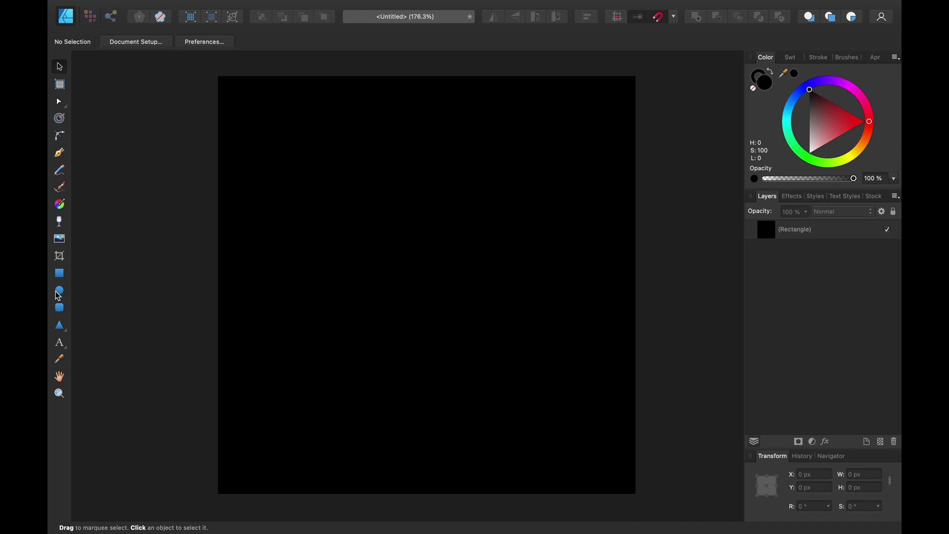
Step: Draw a white-filled 800×800 circle spanning the canvas on top of the black rectangle
{"action": "left_click", "coordinate": [59, 292]}
{"action": "left_click", "coordinate": [110, 41]}
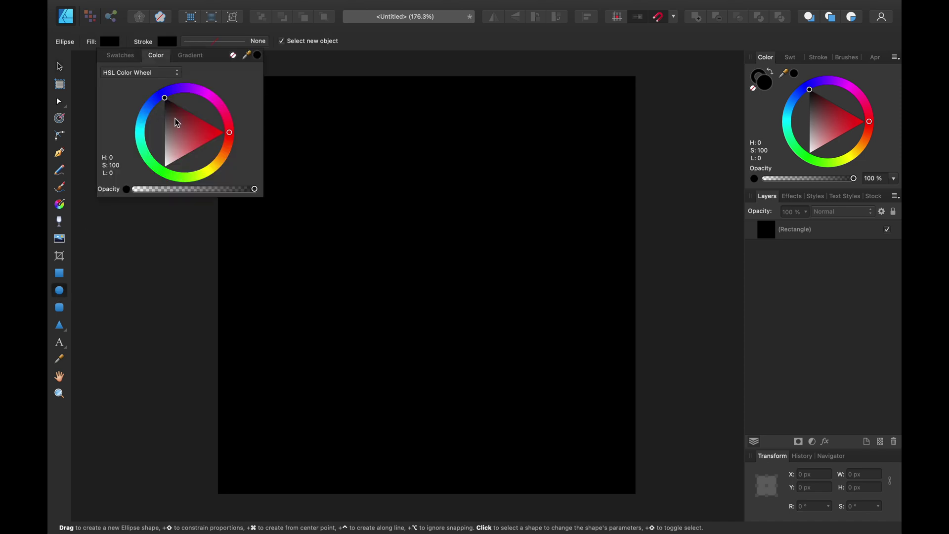
{"action": "left_click_drag", "start_coordinate": [178, 123], "coordinate": [130, 225]}
{"action": "left_click_drag", "start_coordinate": [218, 76], "coordinate": [636, 494]}
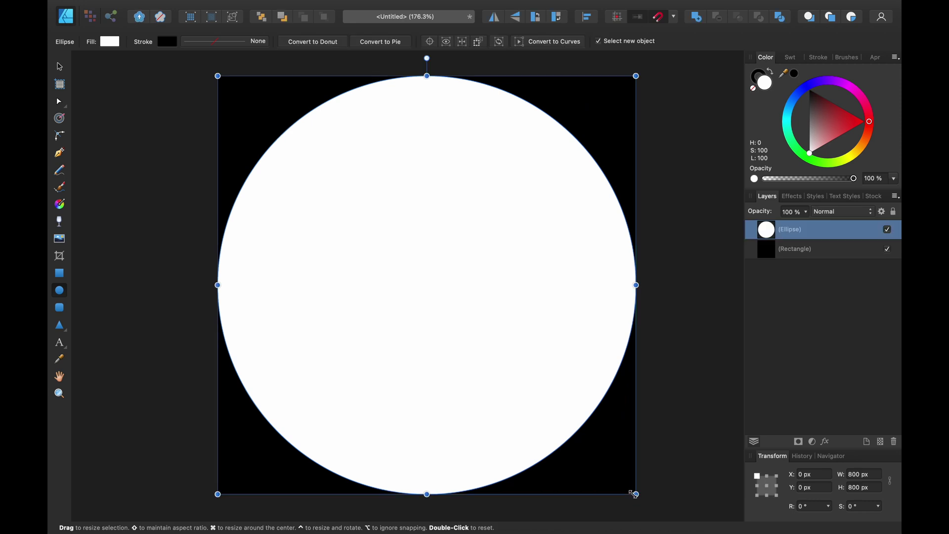
{"action": "key", "text": "v"}
{"action": "left_click", "coordinate": [114, 110]}
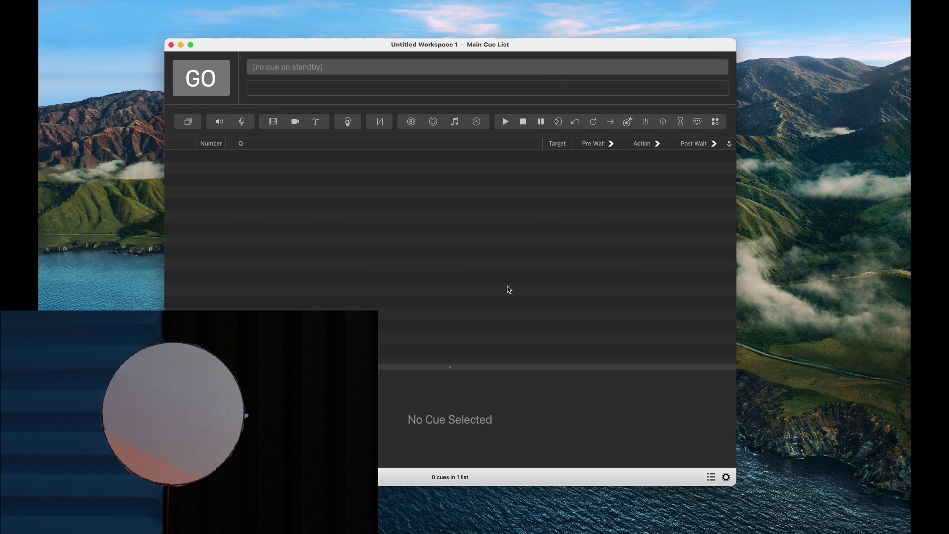
{"action": "left_click", "coordinate": [77, 1]}
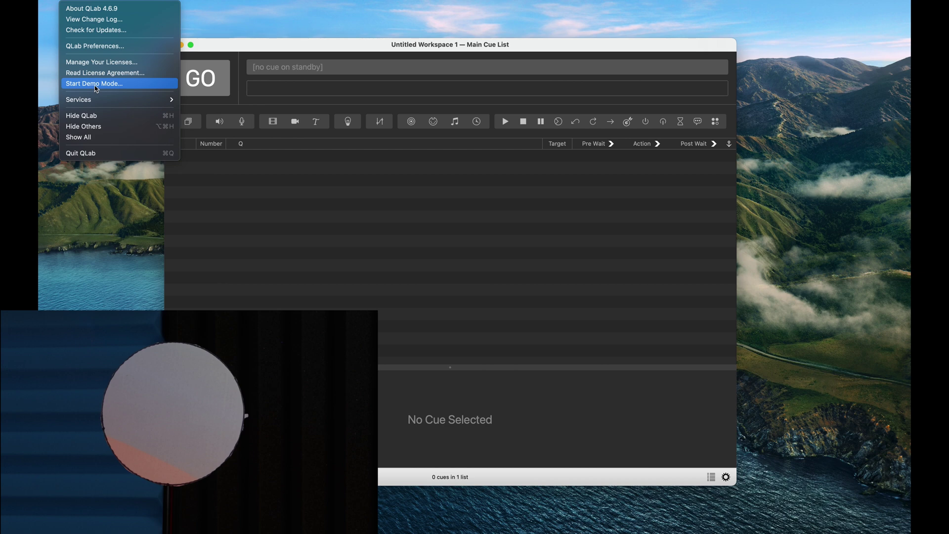
{"action": "left_click", "coordinate": [289, 58]}
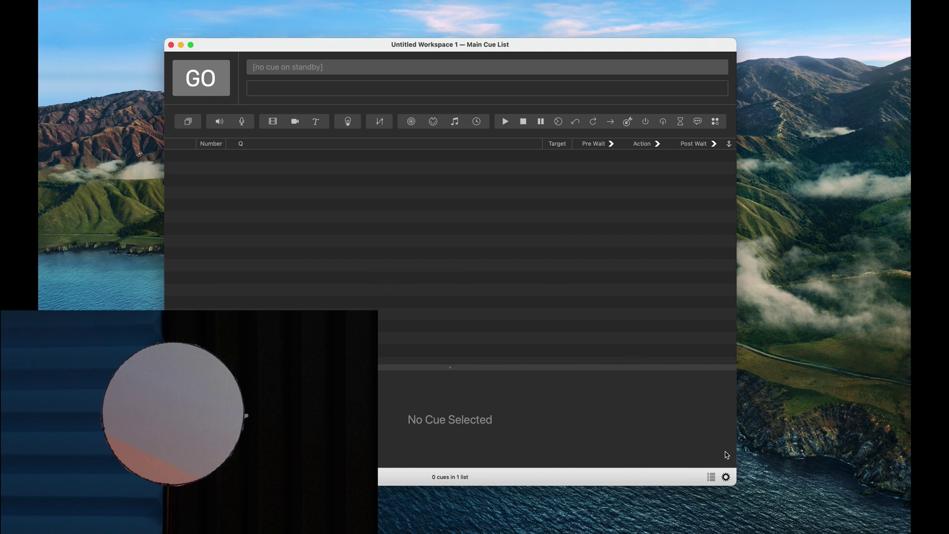
Step: Delete both existing video surfaces in the workspace's Video settings
{"action": "left_click", "coordinate": [725, 477]}
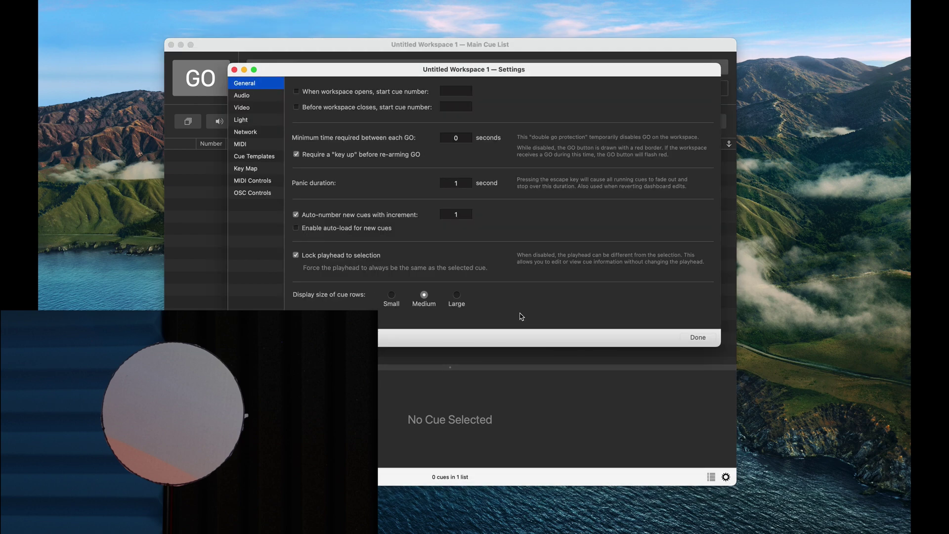
{"action": "left_click", "coordinate": [250, 111]}
{"action": "left_click", "coordinate": [701, 107]}
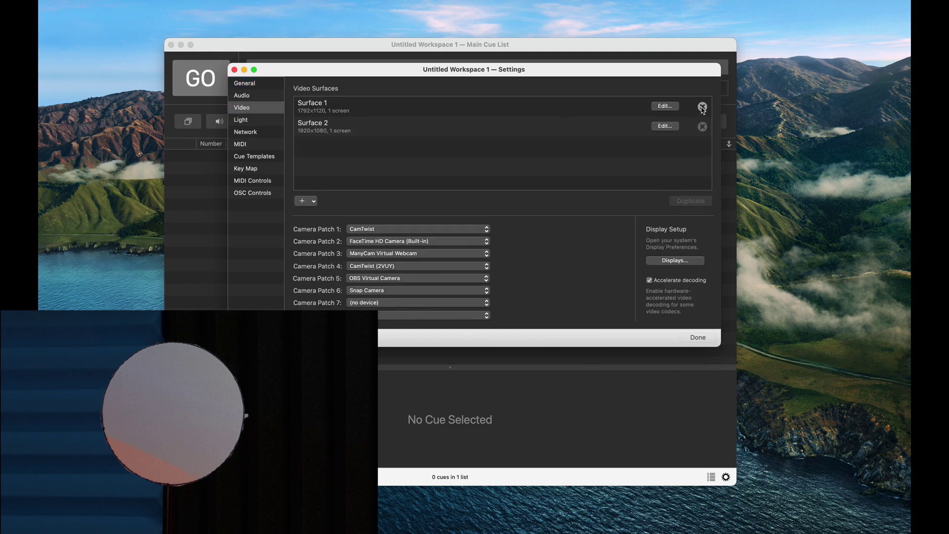
{"action": "left_click", "coordinate": [701, 107]}
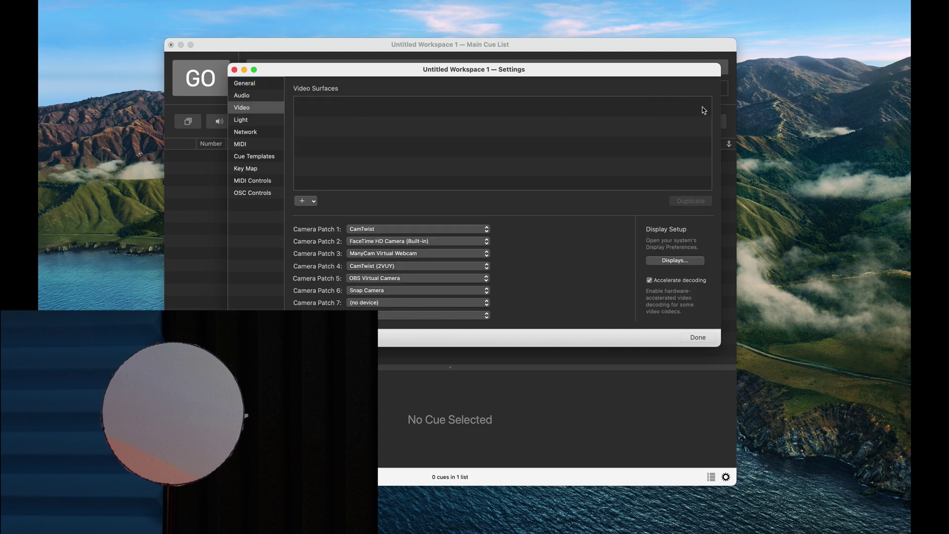
Step: Add a new empty Surface 1 with dimensions 800 × 800
{"action": "left_click", "coordinate": [306, 201]}
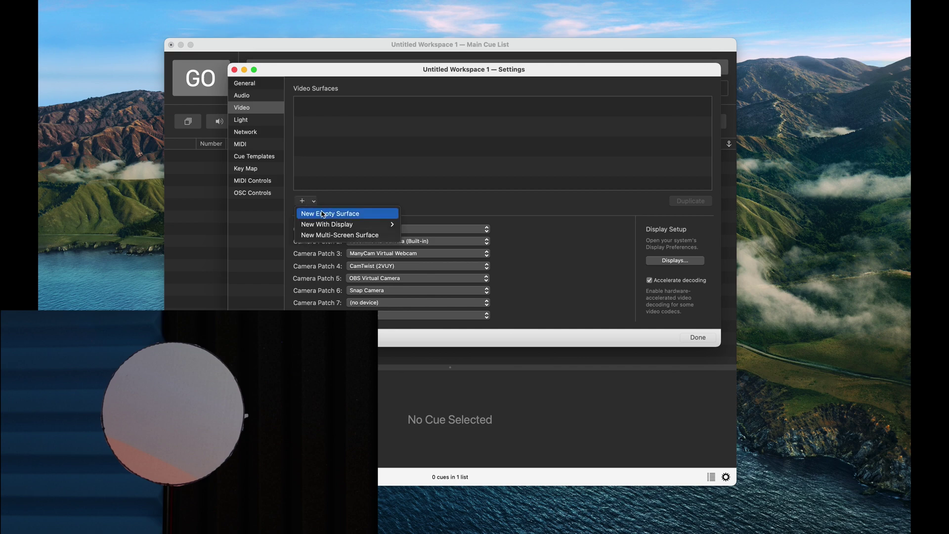
{"action": "left_click", "coordinate": [328, 213]}
{"action": "left_click", "coordinate": [600, 119]}
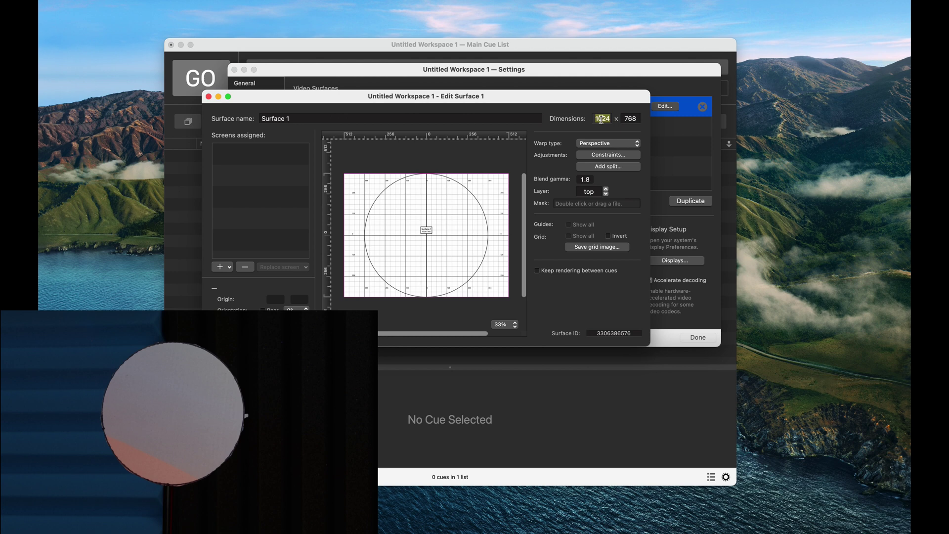
{"action": "type", "text": "800"}
{"action": "left_click", "coordinate": [629, 119]}
{"action": "type", "text": "80"}
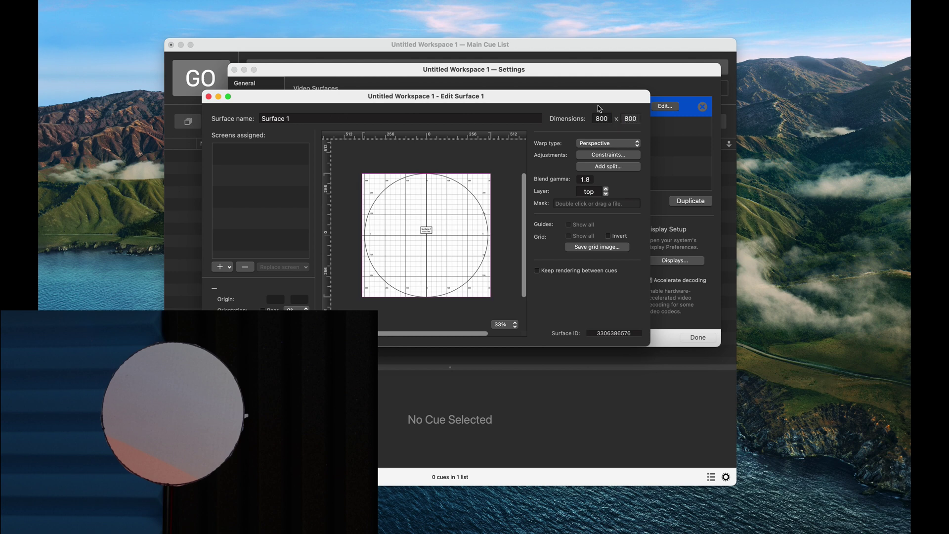
{"action": "left_click", "coordinate": [599, 117]}
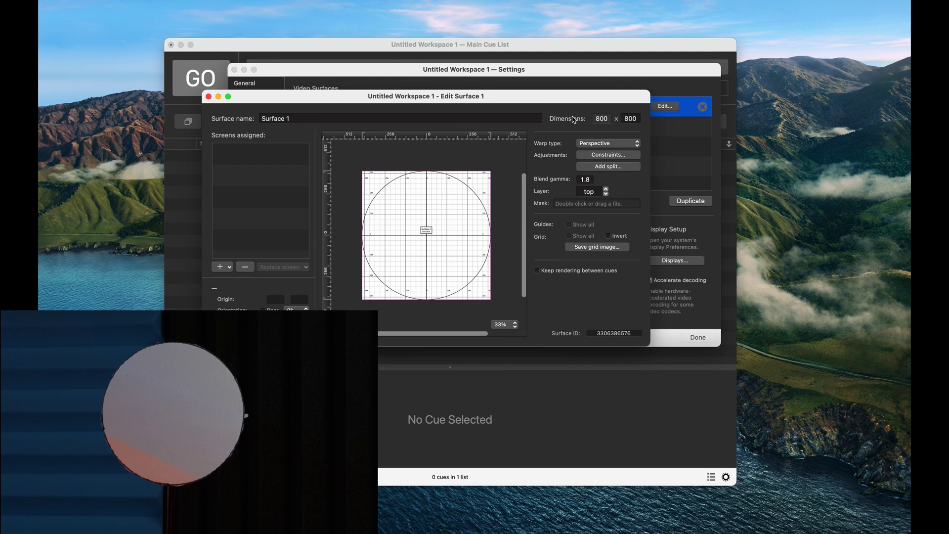
Step: Assign the Optoma 1080P screen with grid shown, placed at origin about −535, −123
{"action": "left_click", "coordinate": [223, 267]}
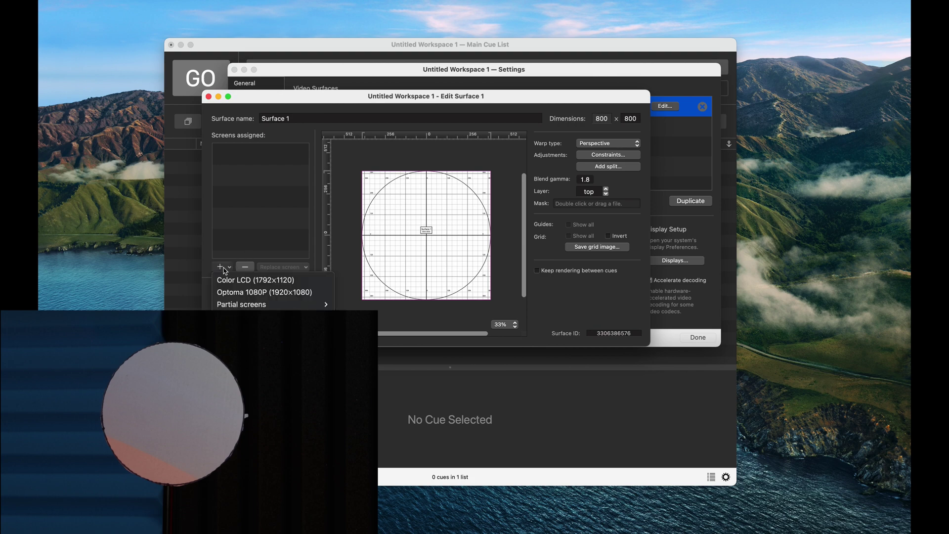
{"action": "left_click", "coordinate": [257, 292]}
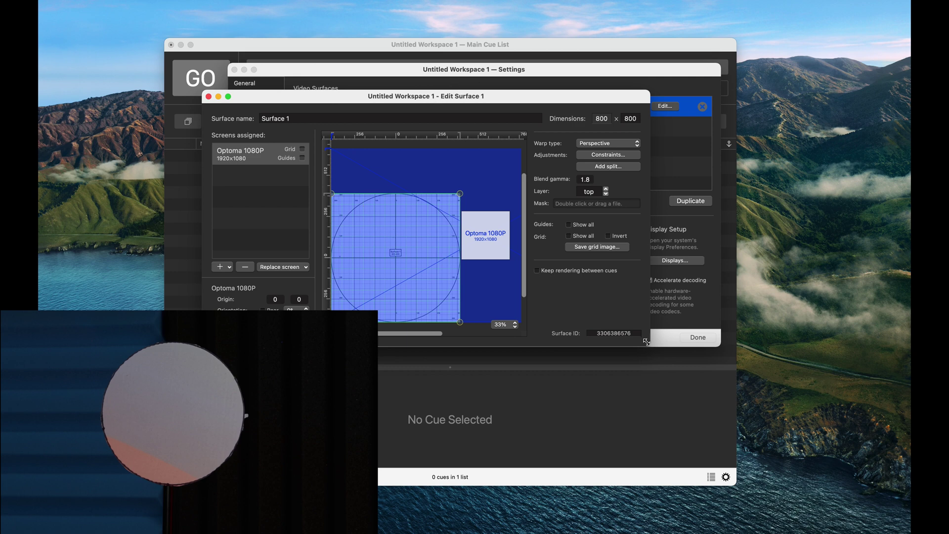
{"action": "left_click", "coordinate": [302, 150]}
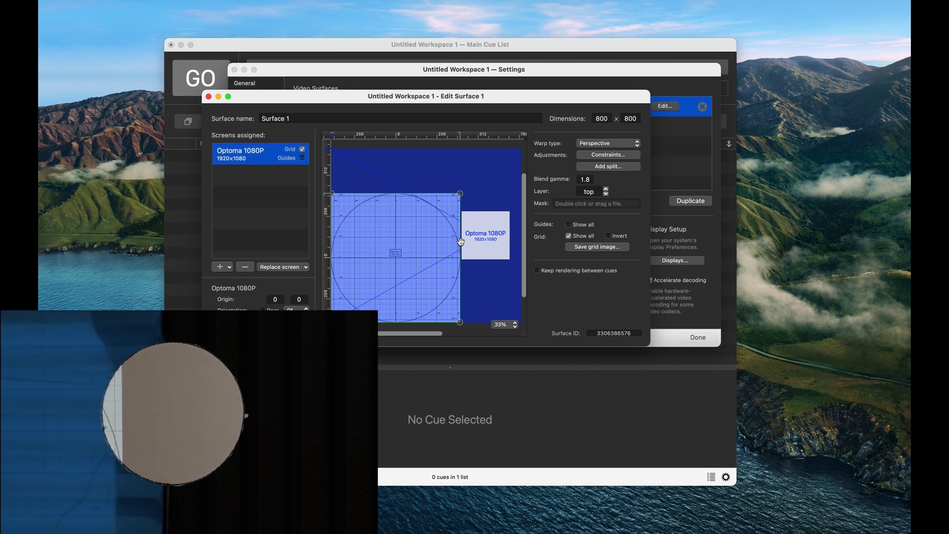
{"action": "left_click_drag", "start_coordinate": [479, 241], "coordinate": [401, 262]}
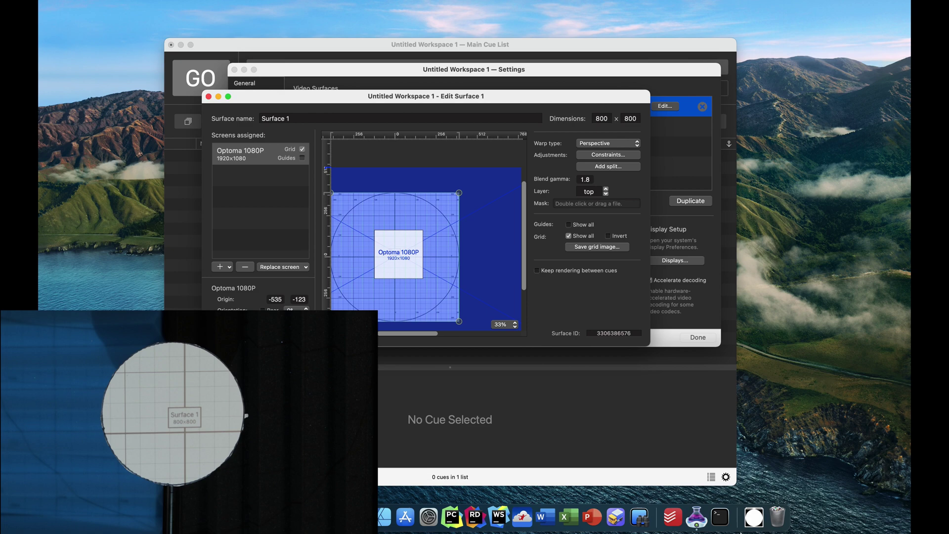
Step: Use the circle_mask image from Downloads as Surface 1's mask, then enlarge the editor
{"action": "left_click", "coordinate": [756, 527]}
{"action": "left_click_drag", "start_coordinate": [754, 487], "coordinate": [601, 206]}
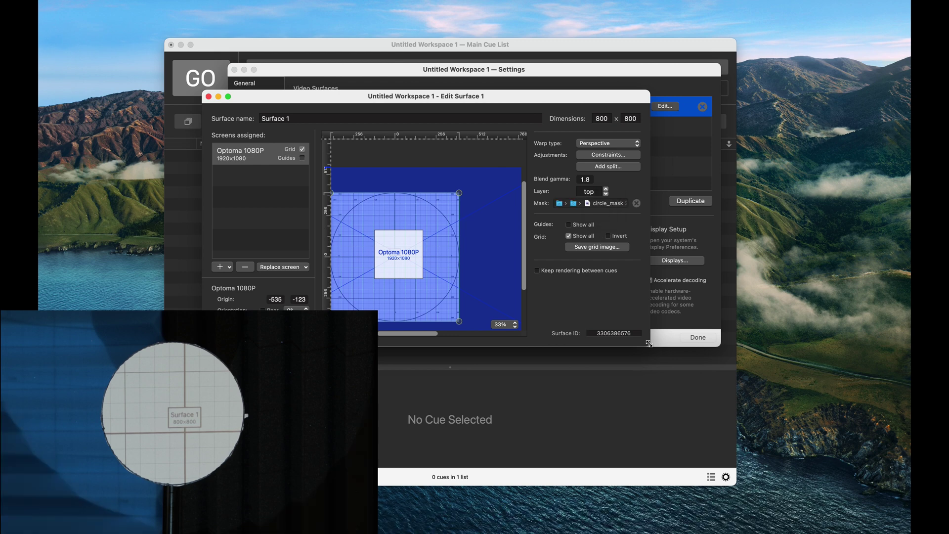
{"action": "left_click_drag", "start_coordinate": [648, 343], "coordinate": [819, 458]}
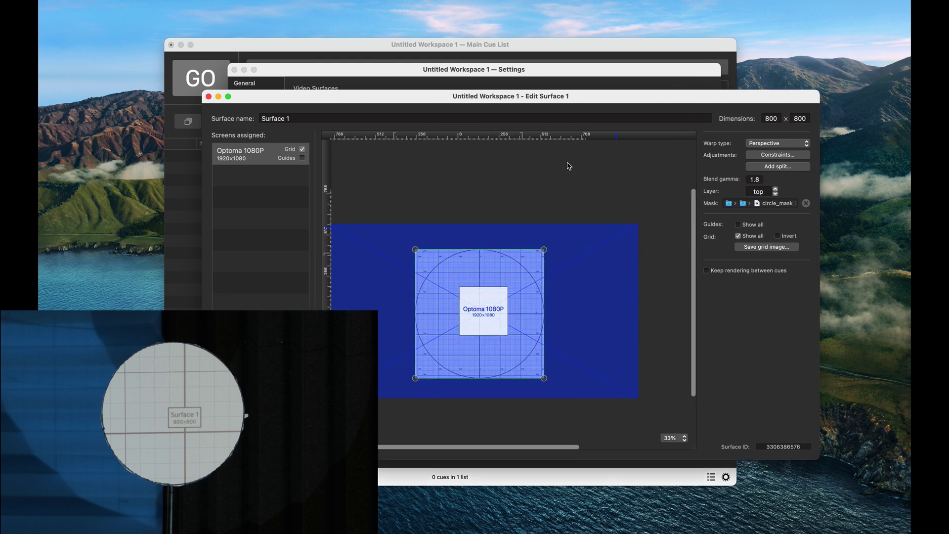
{"action": "left_click_drag", "start_coordinate": [482, 99], "coordinate": [453, 85]}
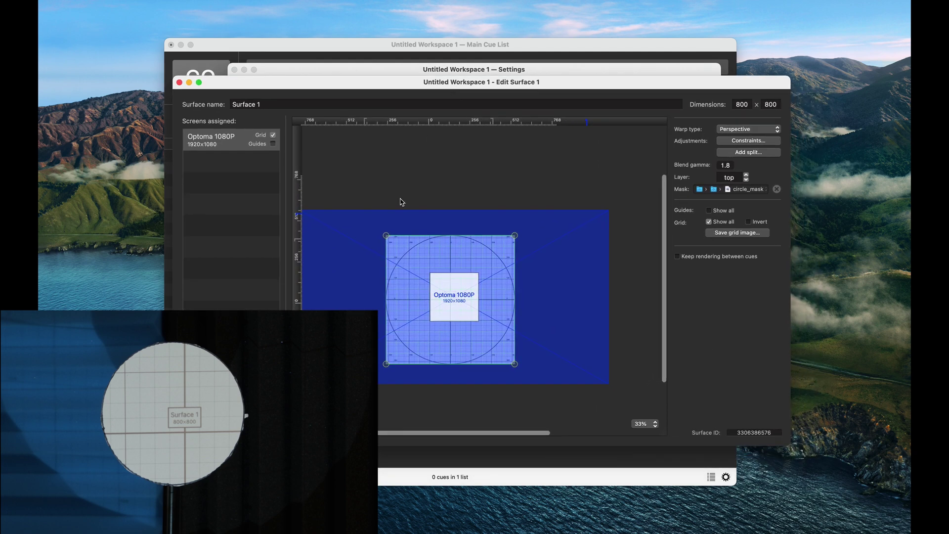
Step: Pull Surface 1's four warp corners inward around the round screen
{"action": "left_click", "coordinate": [386, 236]}
{"action": "left_click_drag", "start_coordinate": [387, 238], "coordinate": [428, 261]}
{"action": "left_click_drag", "start_coordinate": [514, 236], "coordinate": [468, 275]}
{"action": "left_click_drag", "start_coordinate": [386, 363], "coordinate": [416, 312]}
{"action": "left_click_drag", "start_coordinate": [514, 363], "coordinate": [412, 316]}
Step: Fine-tune each corner point until the masked circle matches the round screen
{"action": "left_click_drag", "start_coordinate": [428, 262], "coordinate": [471, 271]}
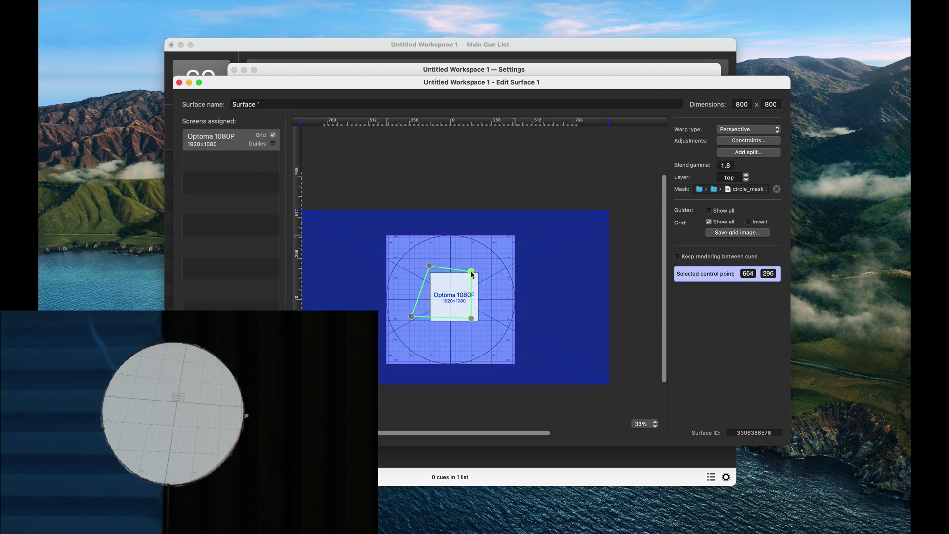
{"action": "left_click_drag", "start_coordinate": [471, 318], "coordinate": [475, 316]}
{"action": "left_click_drag", "start_coordinate": [412, 316], "coordinate": [415, 320]}
{"action": "left_click_drag", "start_coordinate": [429, 266], "coordinate": [422, 266]}
{"action": "left_click_drag", "start_coordinate": [415, 320], "coordinate": [471, 317]}
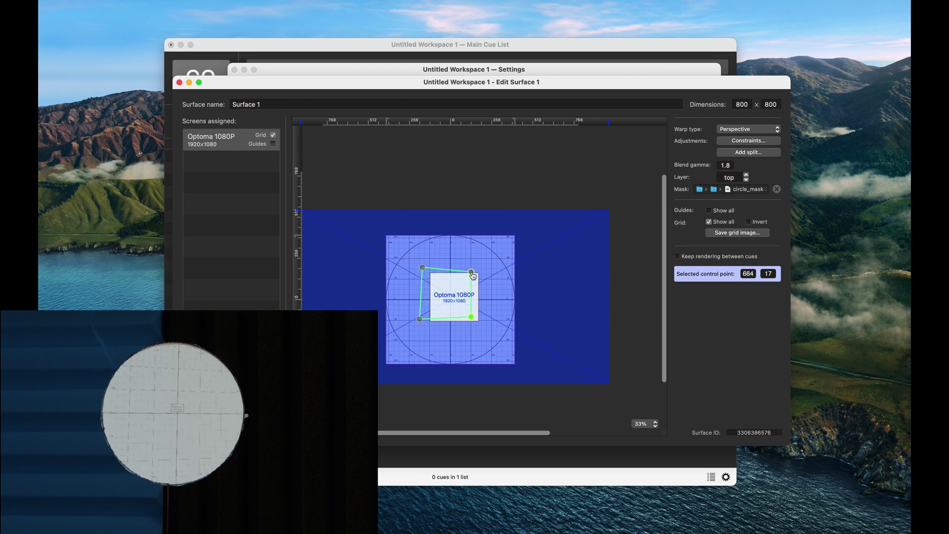
{"action": "left_click_drag", "start_coordinate": [471, 272], "coordinate": [424, 268]}
{"action": "left_click_drag", "start_coordinate": [420, 319], "coordinate": [419, 318]}
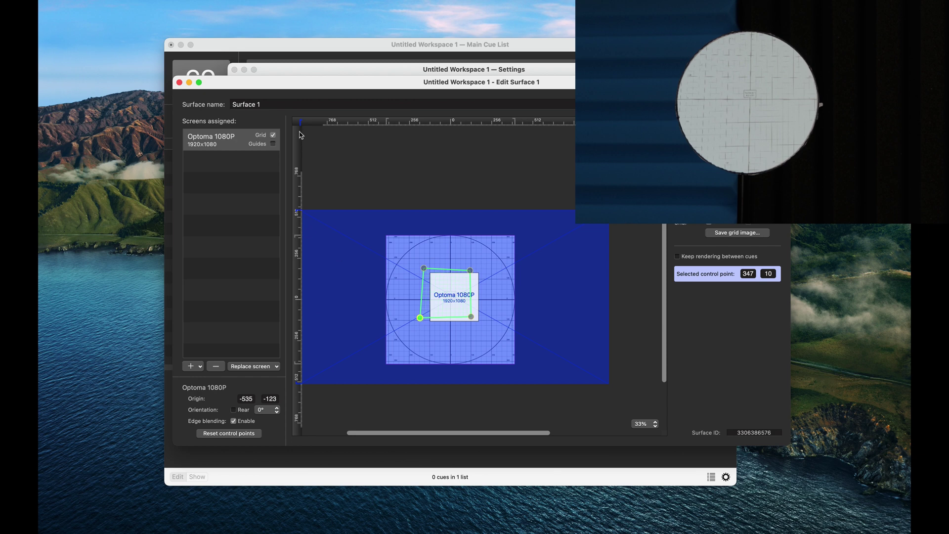
Step: Turn off the test grid and close the surface editor and workspace settings
{"action": "left_click", "coordinate": [273, 136]}
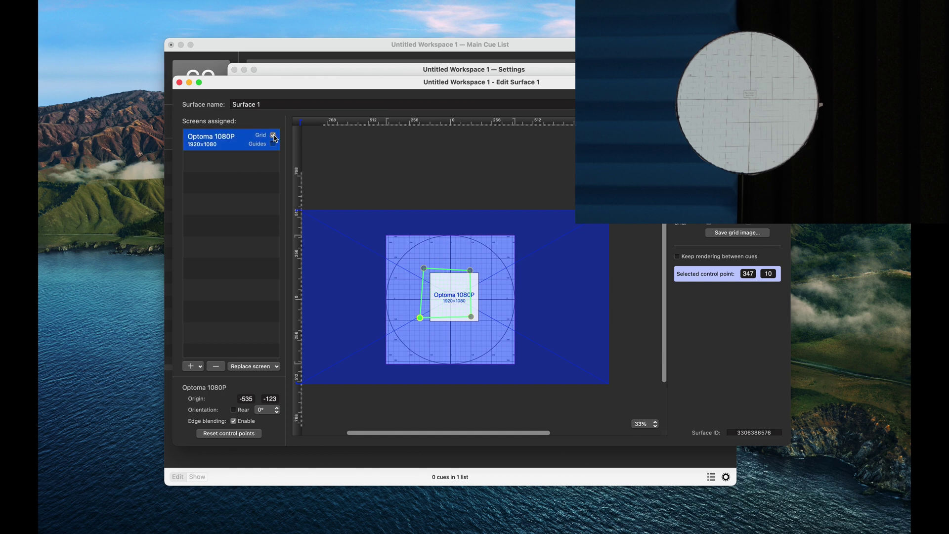
{"action": "left_click", "coordinate": [179, 82]}
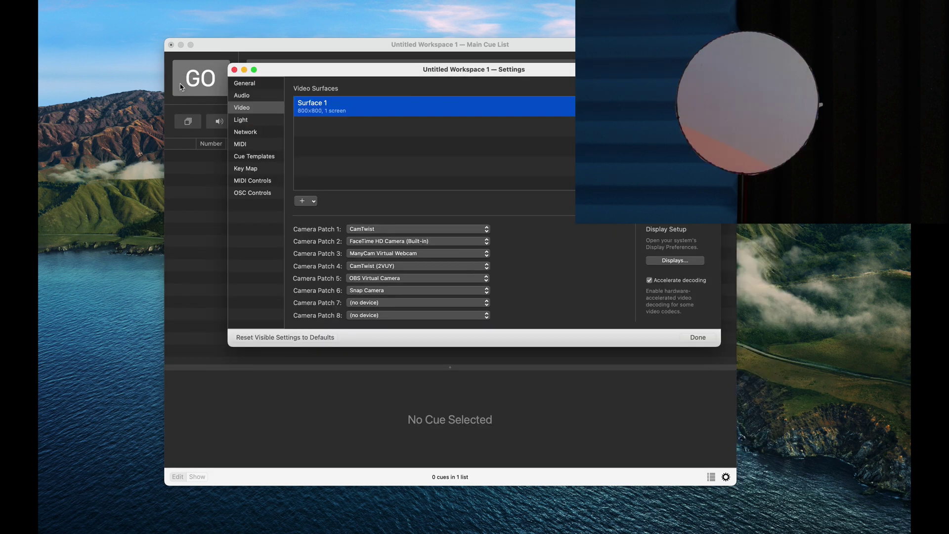
{"action": "left_click", "coordinate": [235, 70]}
Step: Add abstract-particle-background_4x2bwh0cx_1080__D.mov from Downloads as video cue 1
{"action": "left_click", "coordinate": [754, 517]}
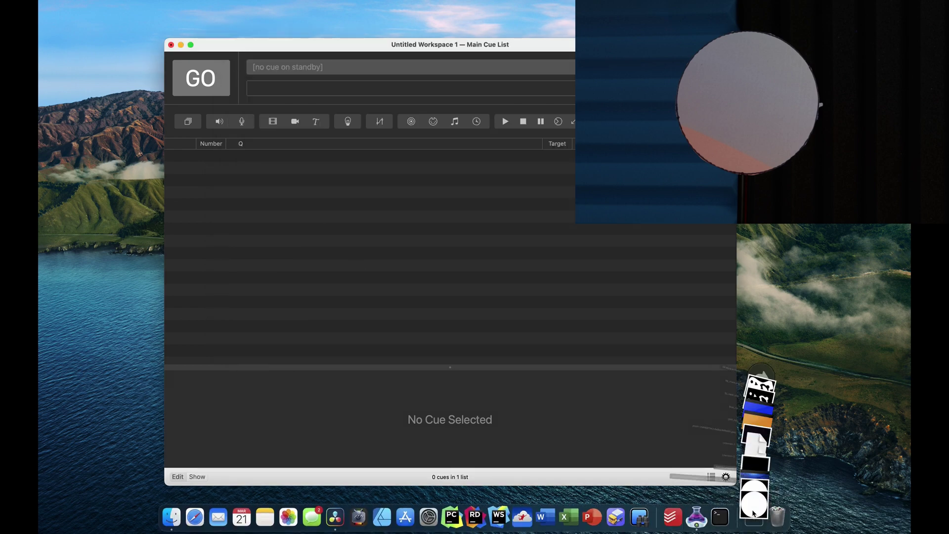
{"action": "left_click_drag", "start_coordinate": [760, 427], "coordinate": [494, 265]}
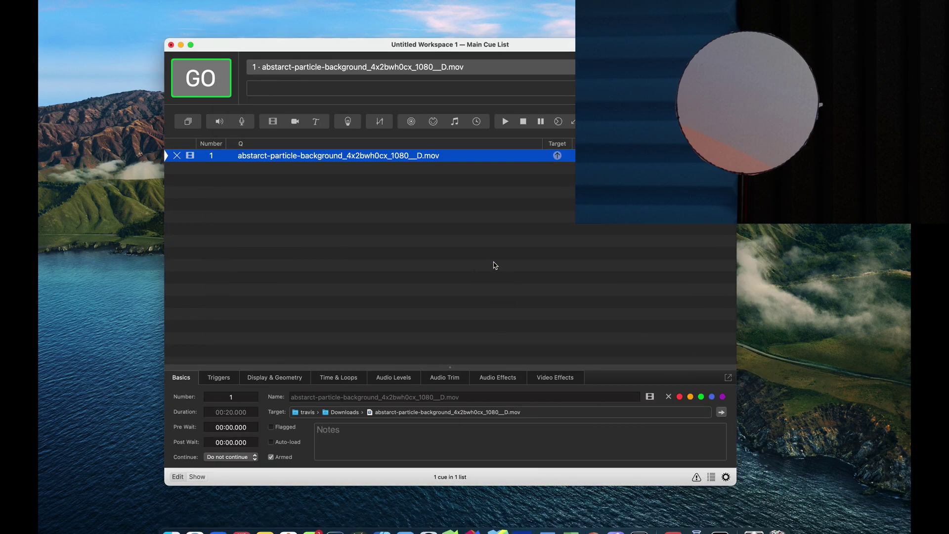
{"action": "left_click", "coordinate": [284, 381]}
{"action": "left_click", "coordinate": [256, 398]}
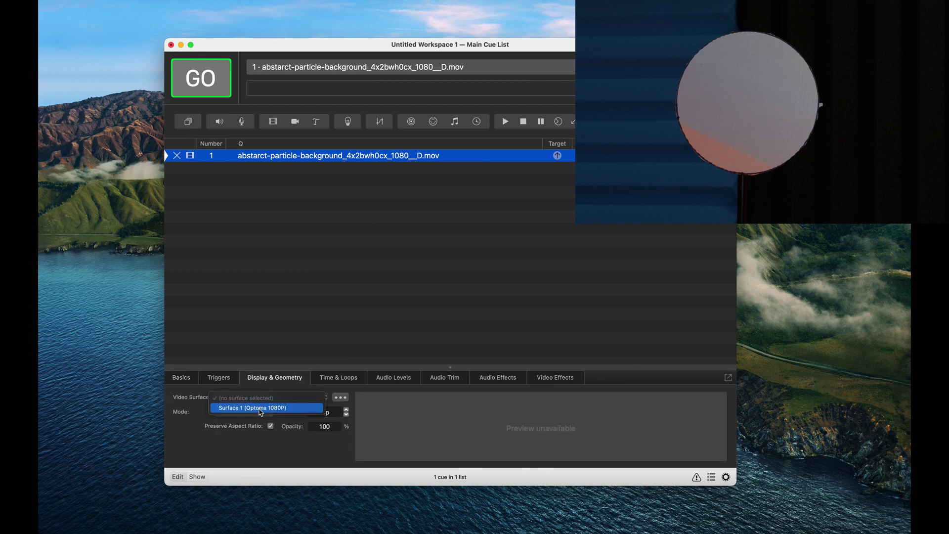
Step: Target cue 1 at Surface 1 and start playing it
{"action": "left_click", "coordinate": [257, 410]}
{"action": "left_click", "coordinate": [260, 243]}
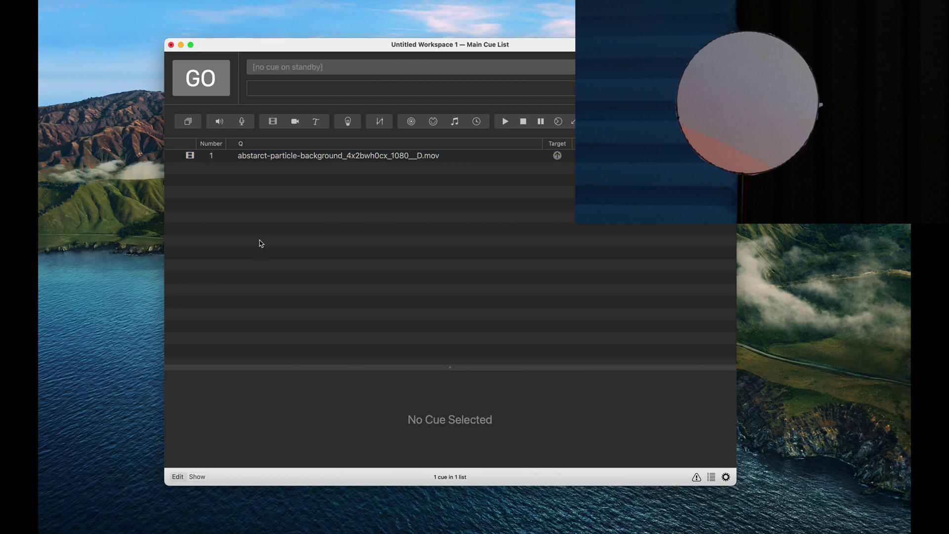
{"action": "left_click", "coordinate": [264, 157]}
{"action": "key", "text": "space"}
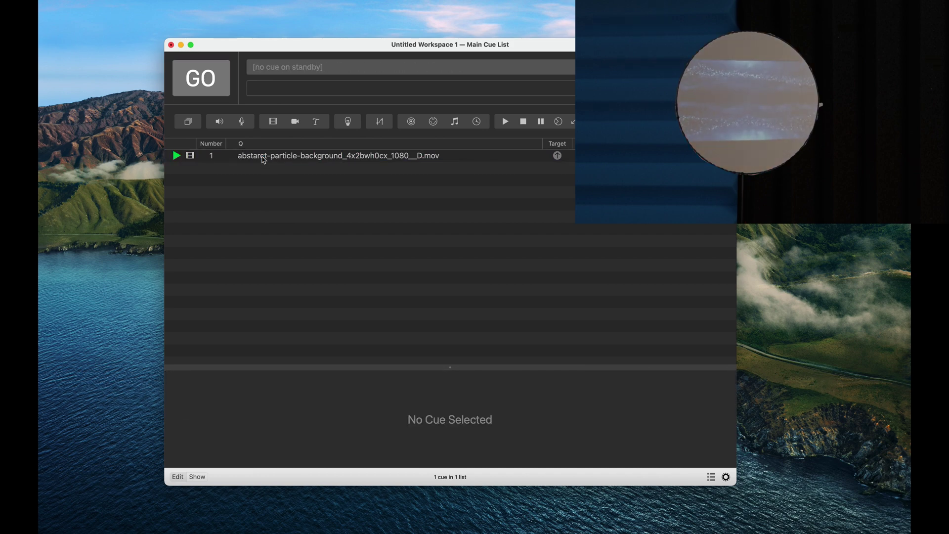
Step: Switch cue 1 to Custom Geometry with scale 0.825
{"action": "left_click", "coordinate": [381, 160]}
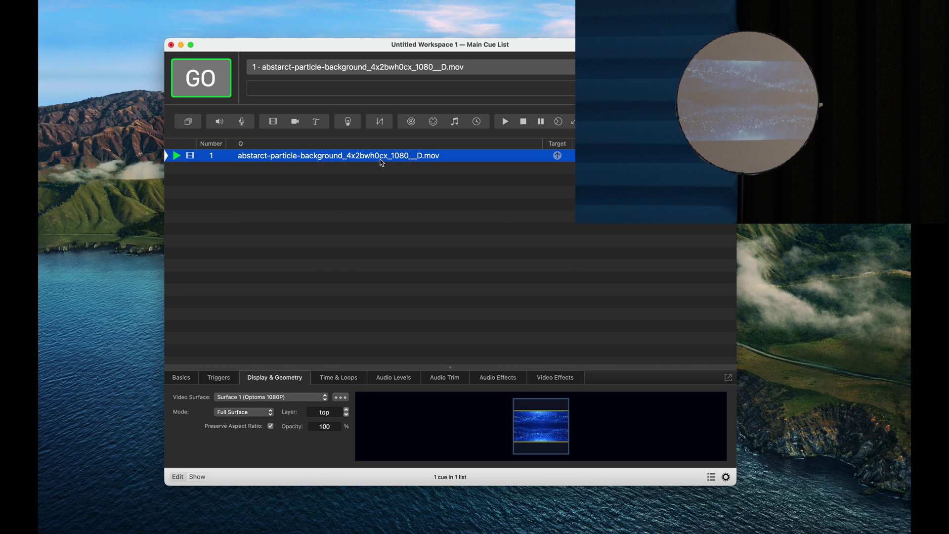
{"action": "left_click", "coordinate": [244, 413]}
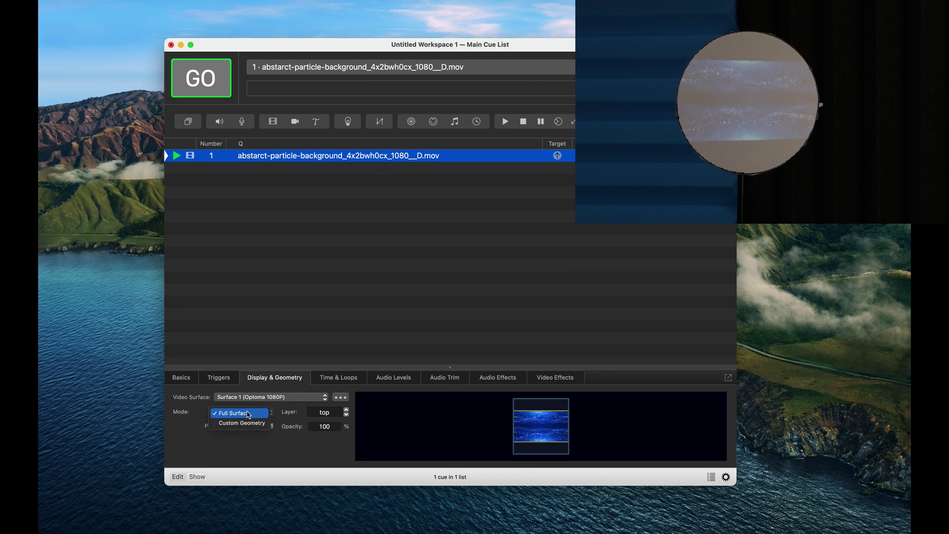
{"action": "left_click", "coordinate": [241, 423]}
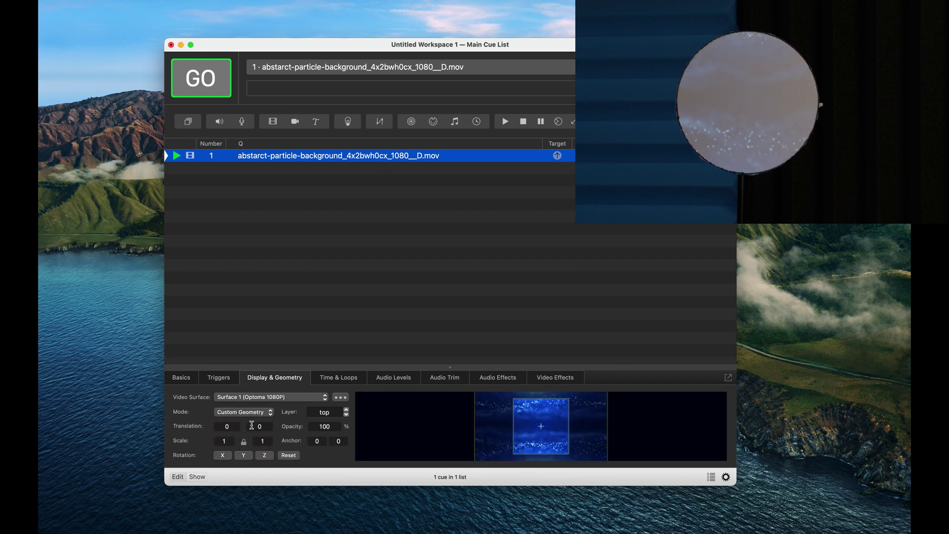
{"action": "double_click", "coordinate": [226, 439]}
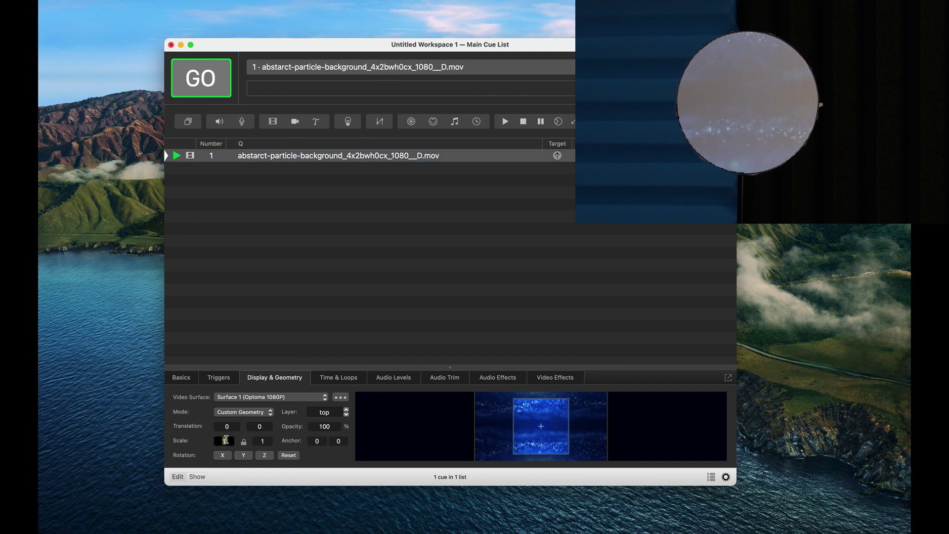
{"action": "type", "text": "0.825"}
{"action": "key", "text": "Return"}
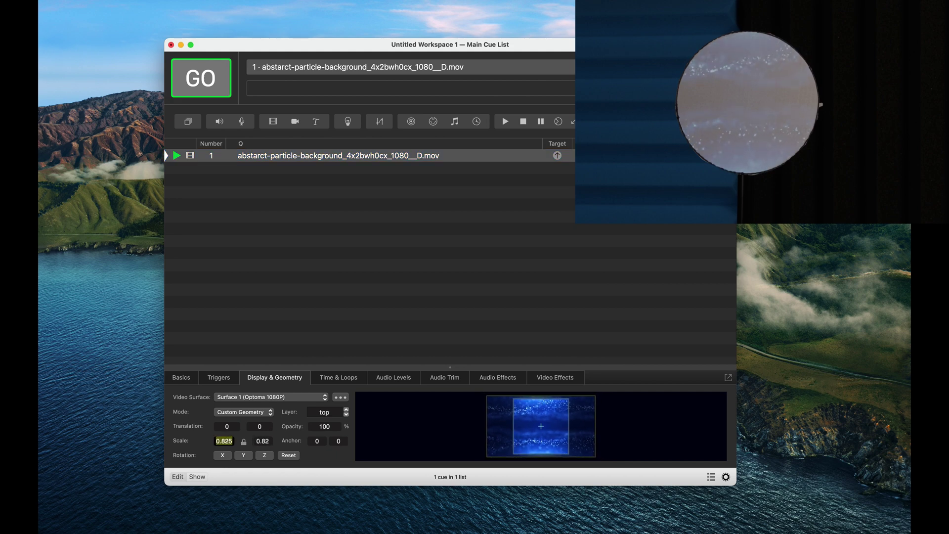